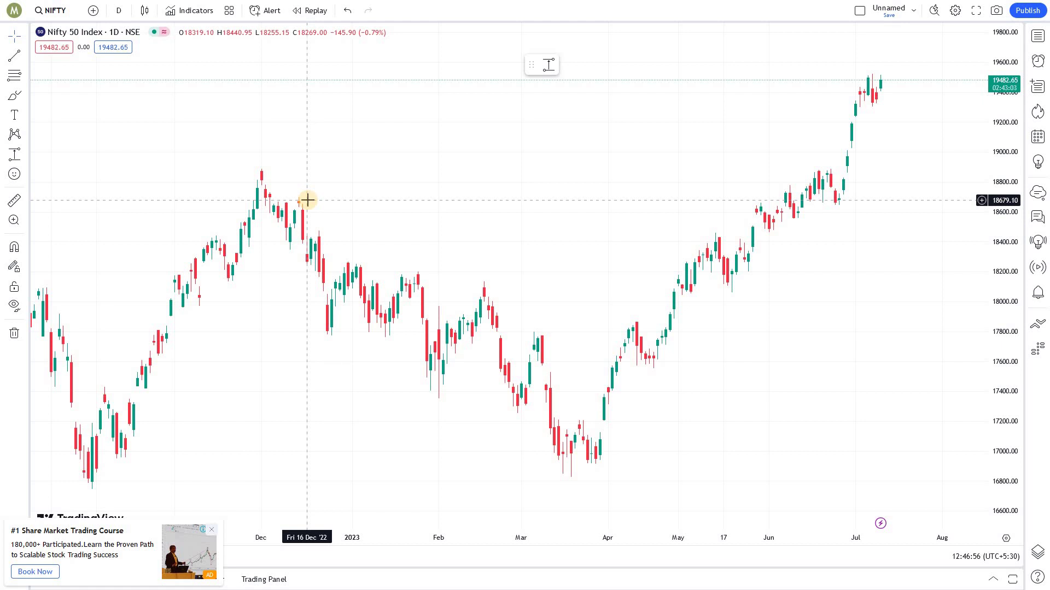
# - Draw green price ranges over the late-March lows (16823.55–17218.00) and early-July highs (19324.30–19537.10)
pyautogui.click(548, 65)
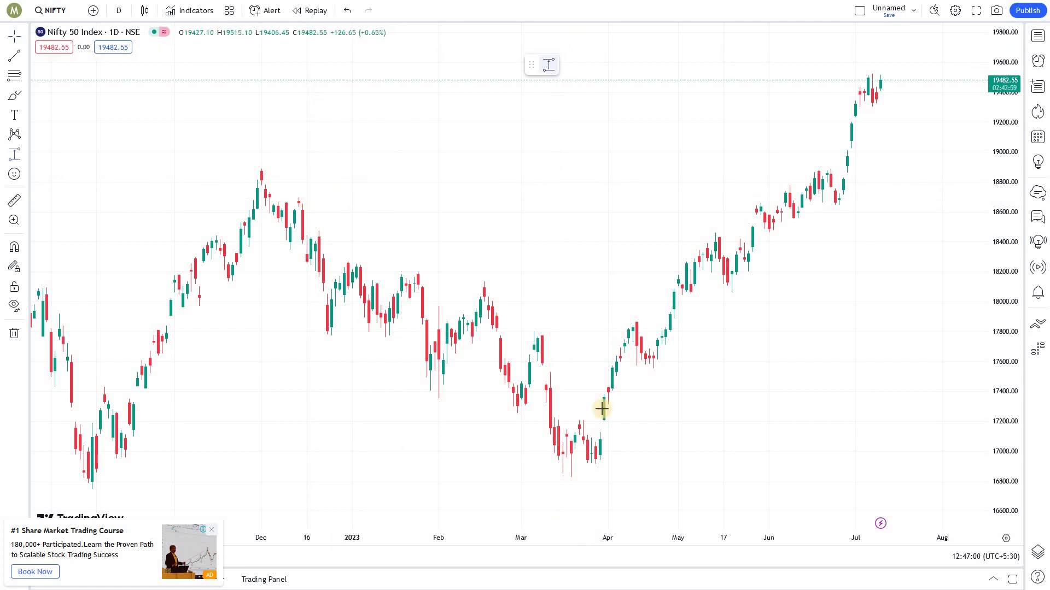
pyautogui.click(571, 478)
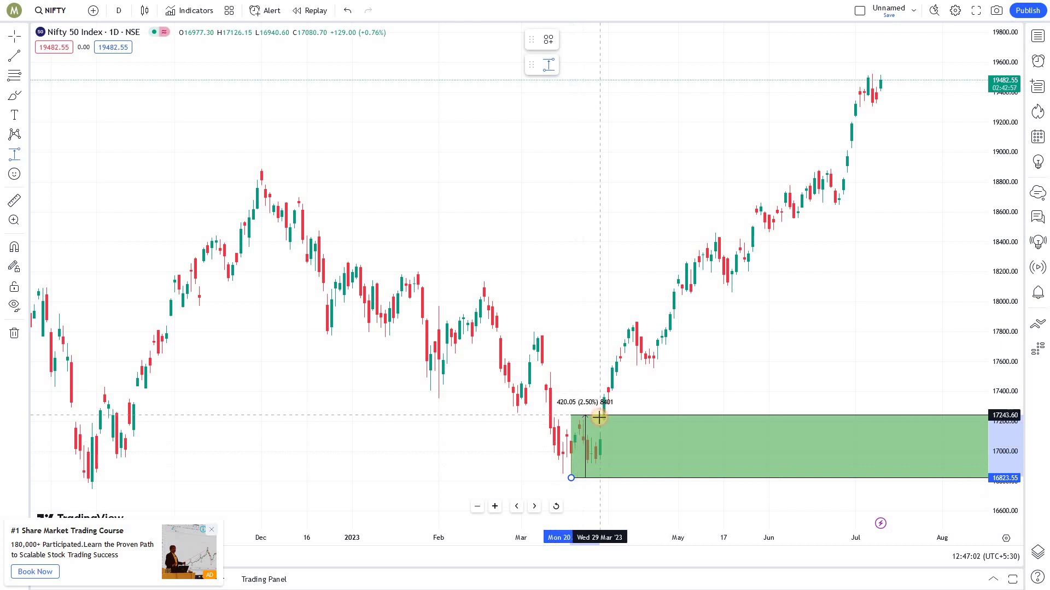
pyautogui.click(600, 418)
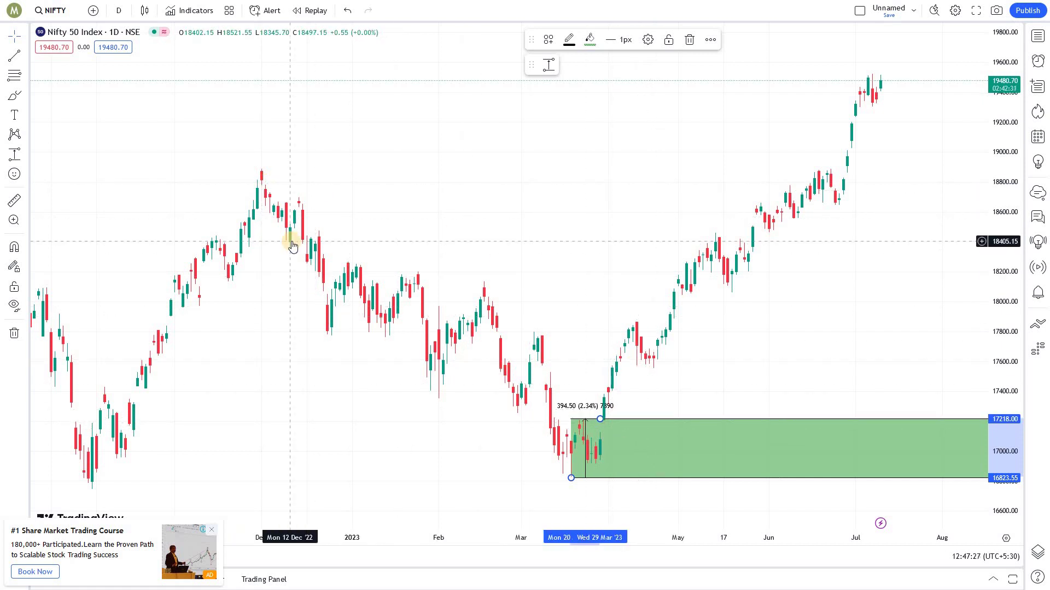
pyautogui.scroll(-4, 324, 246)
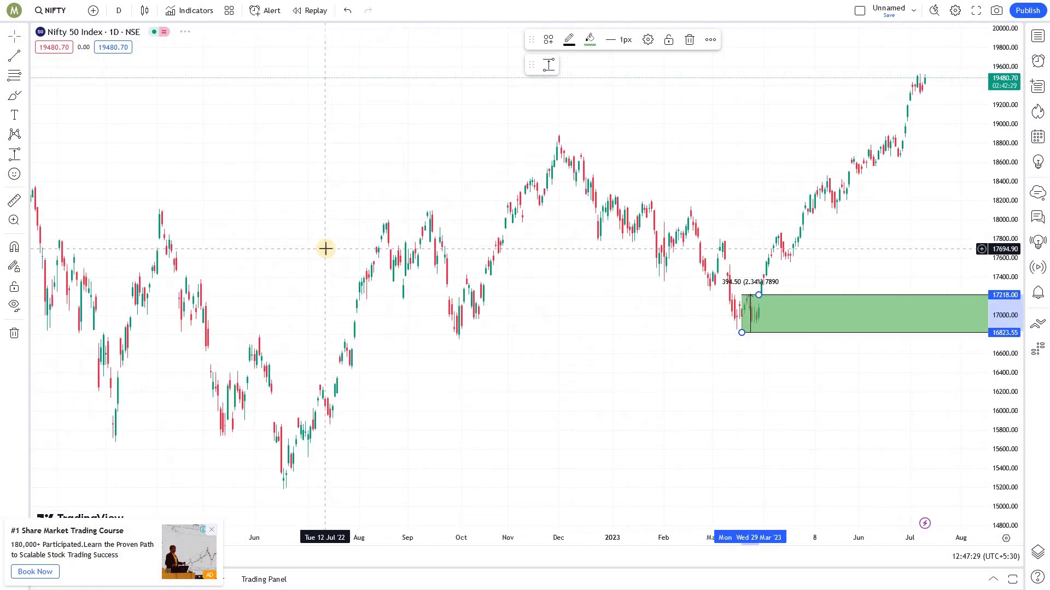
pyautogui.scroll(4, 323, 245)
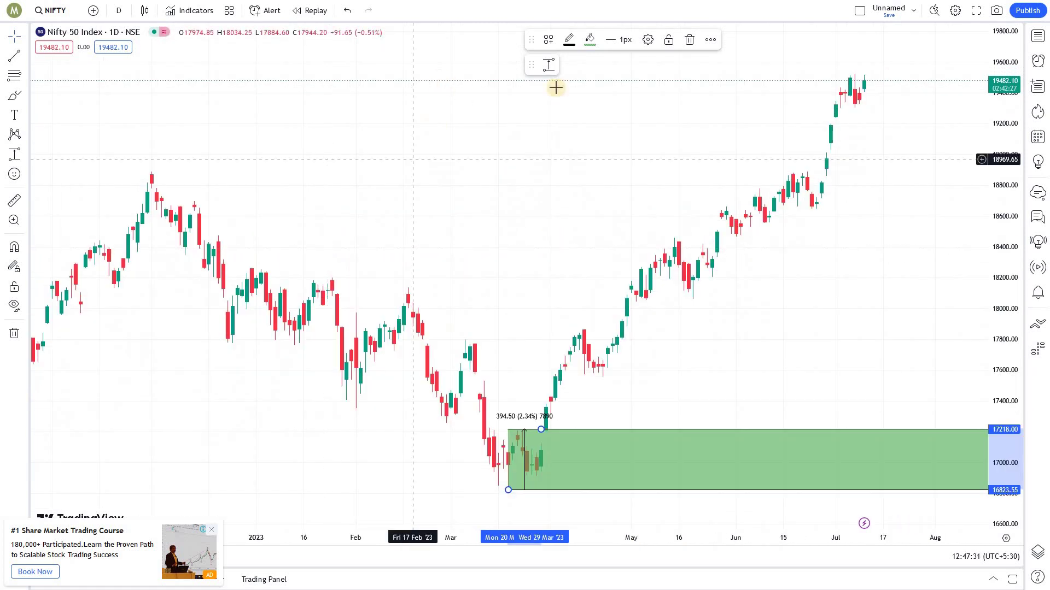
pyautogui.click(814, 133)
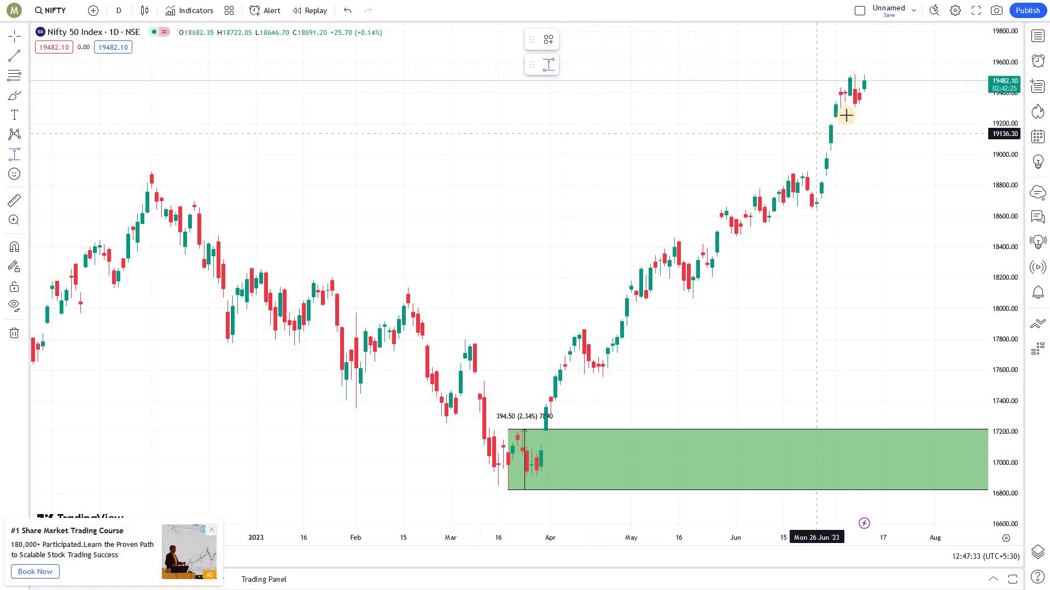
pyautogui.moveTo(854, 103); pyautogui.dragTo(851, 71)
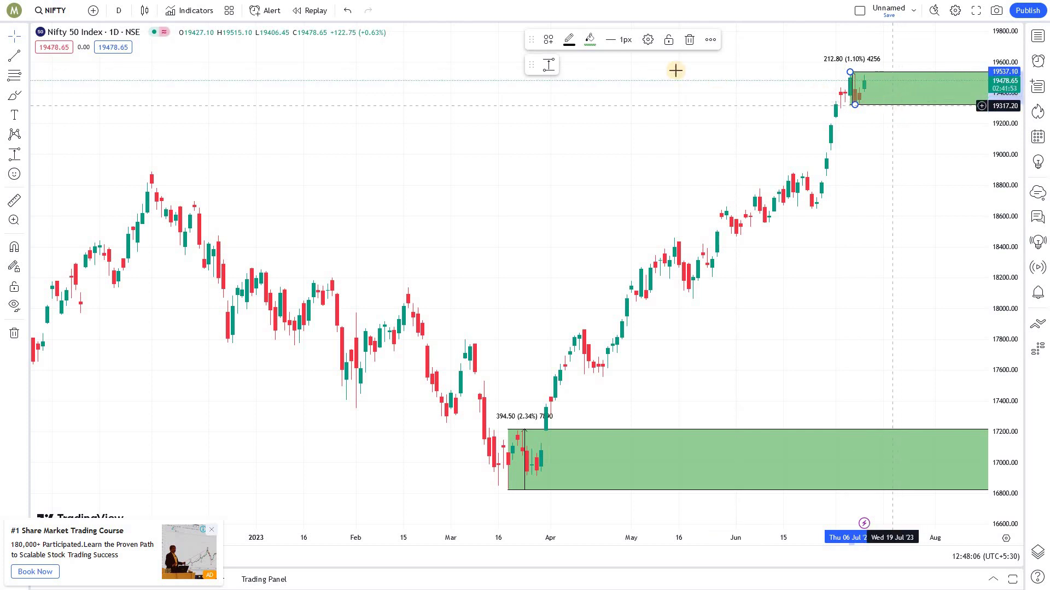
# - Change the early-July zone's fill to red, then select the green March zone
pyautogui.click(590, 40)
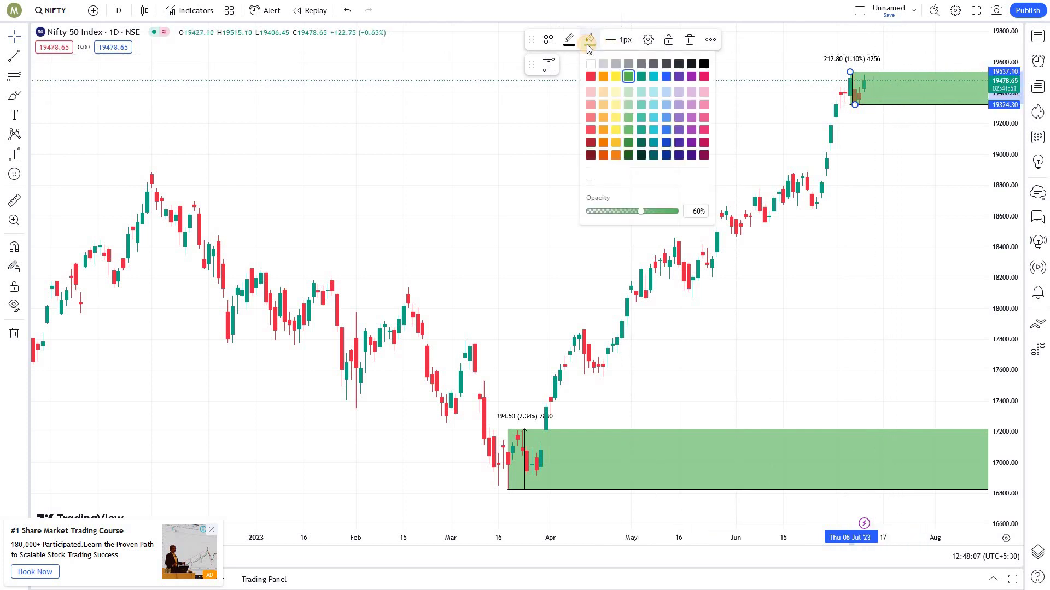
pyautogui.click(592, 79)
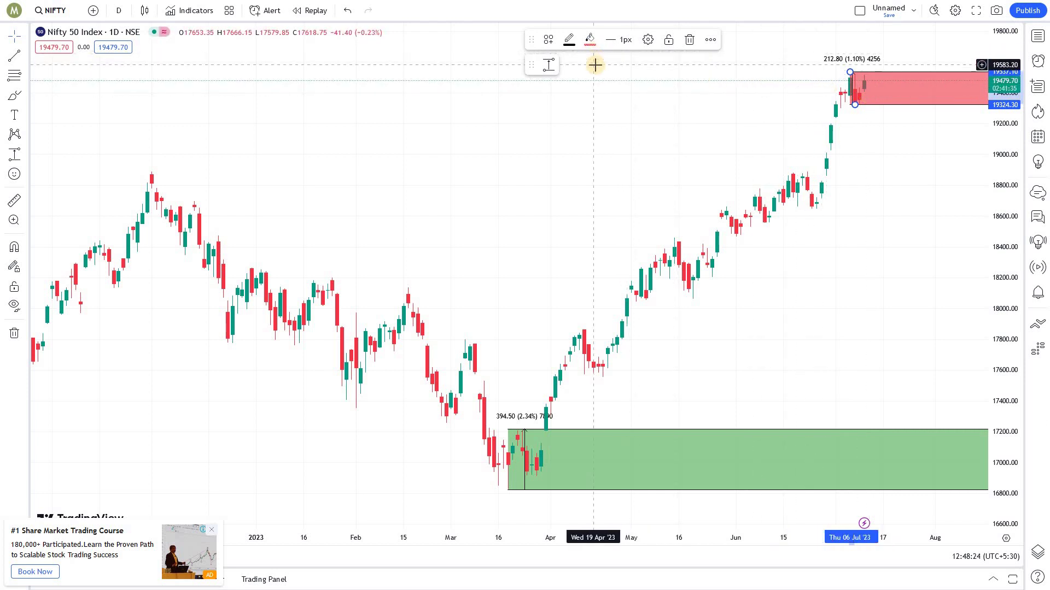
pyautogui.click(555, 430)
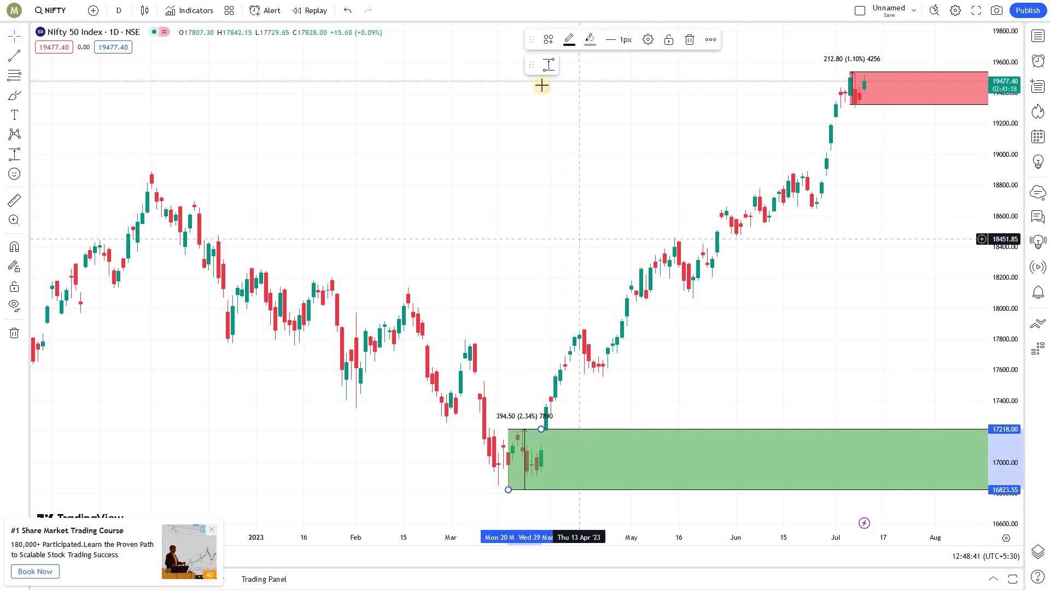
# - Save the green March zone's style as the drawing template 'Demand Zone'
pyautogui.click(548, 43)
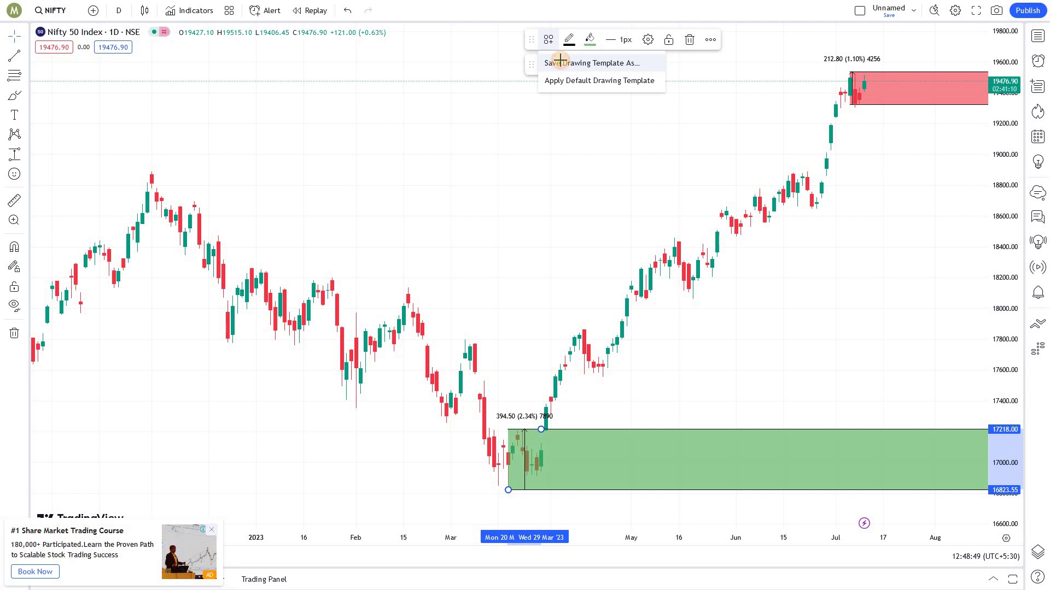
pyautogui.click(561, 63)
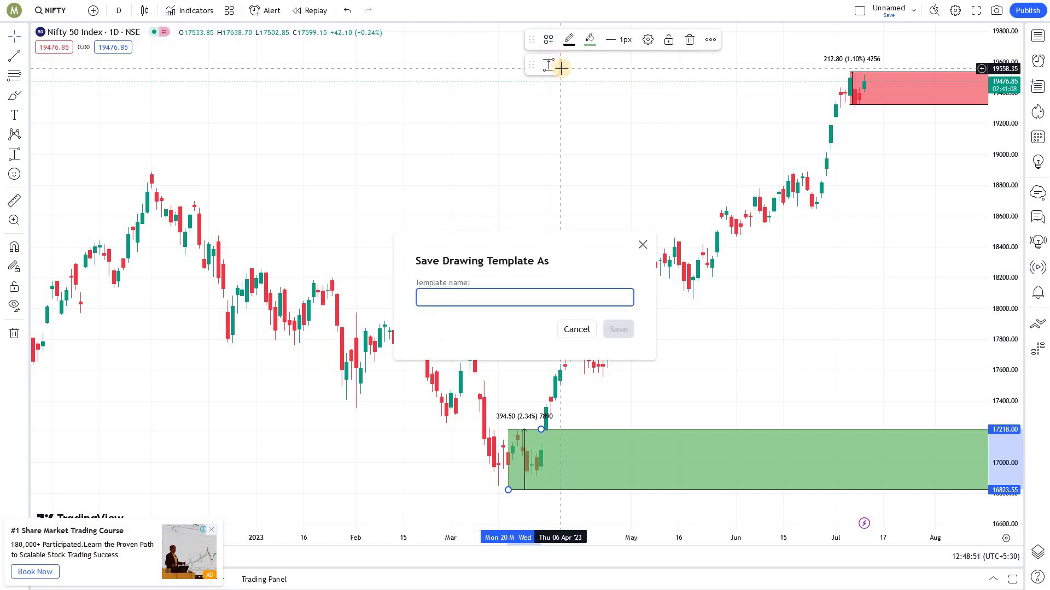
pyautogui.write('Dema')
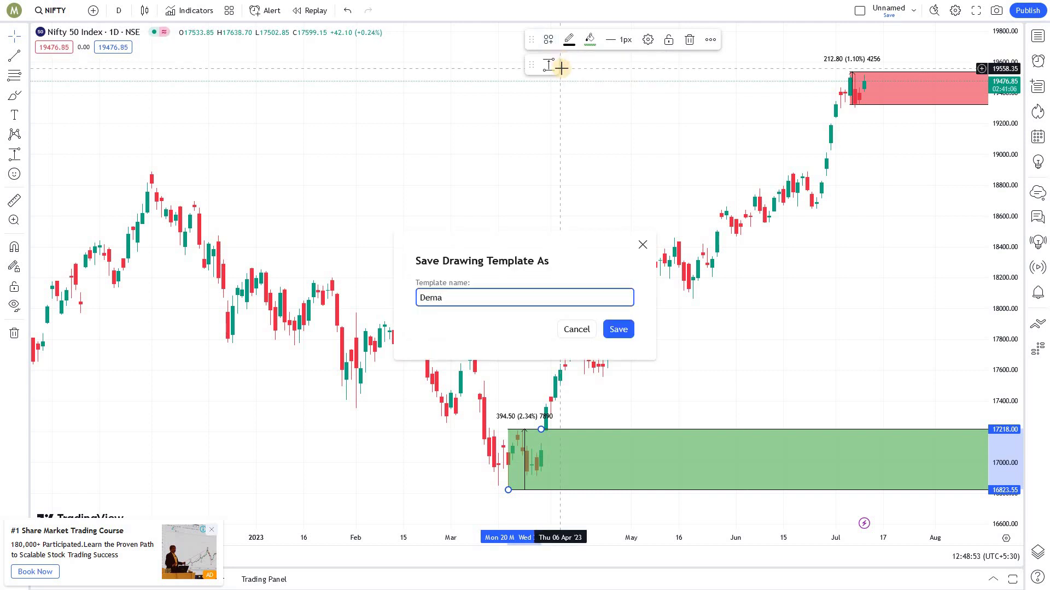
pyautogui.write('nd Zone')
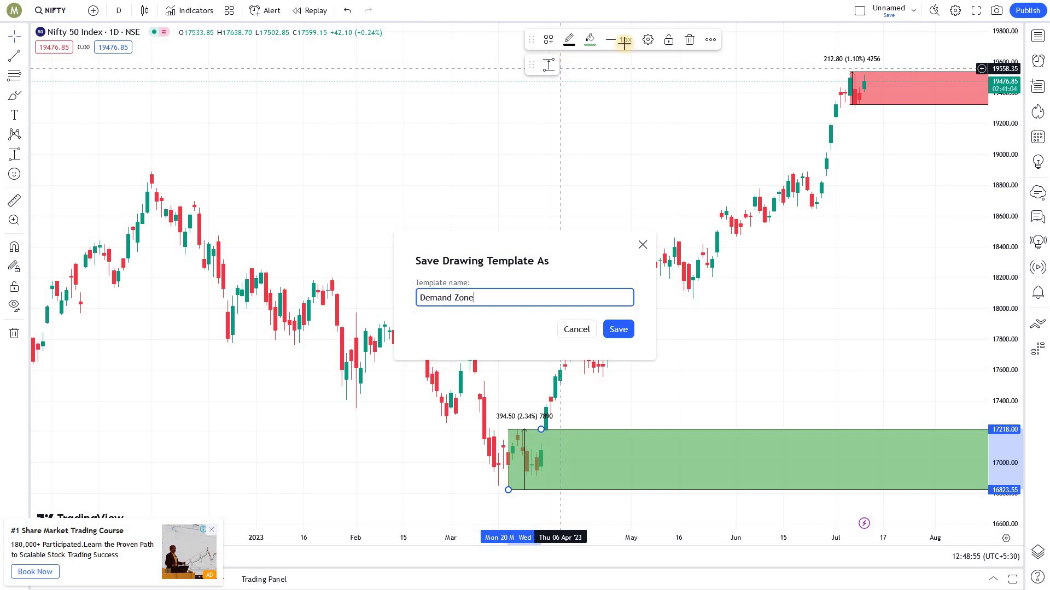
pyautogui.click(618, 328)
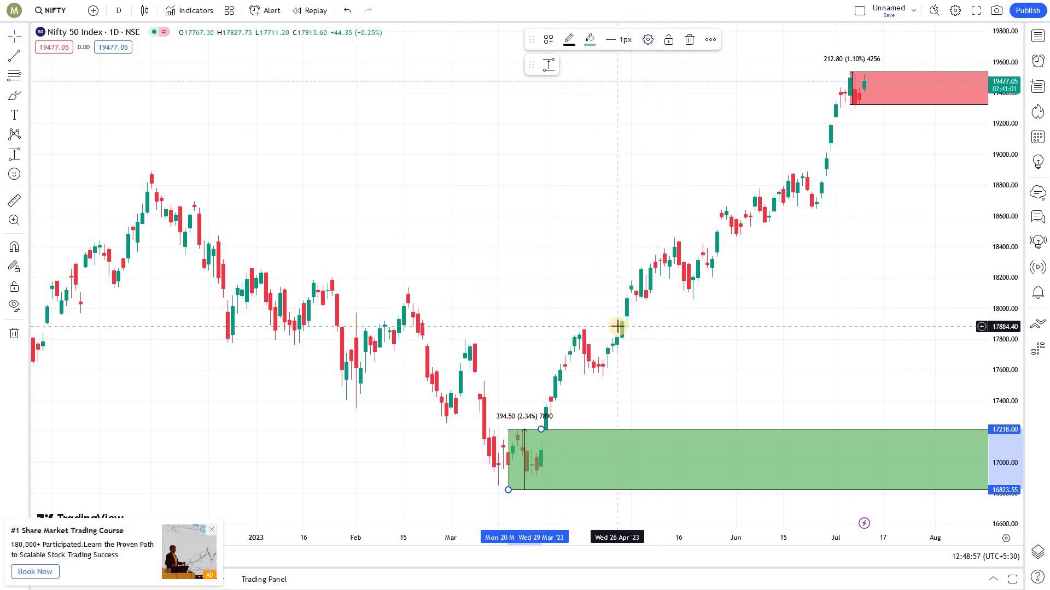
pyautogui.click(290, 178)
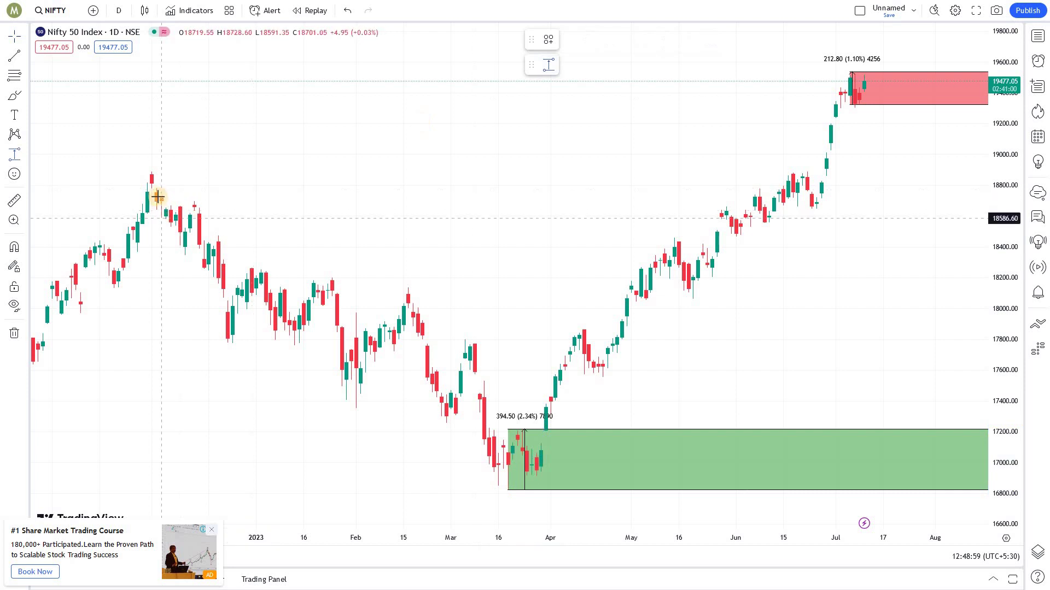
# - Draw a price range at the January high (about 18763.95–18916.45) and apply the Demand Zone template
pyautogui.click(152, 184)
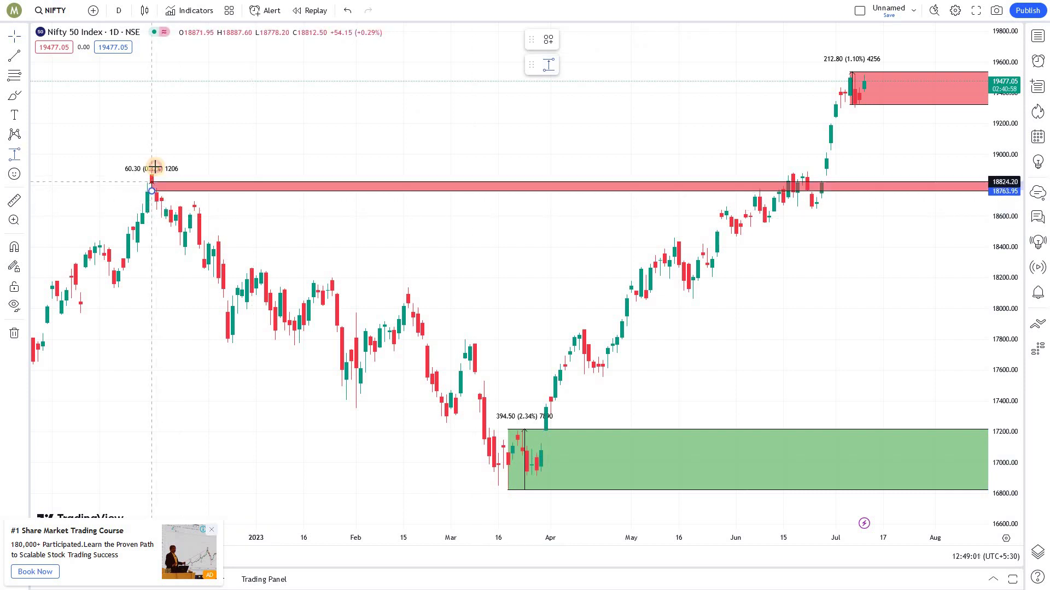
pyautogui.click(152, 171)
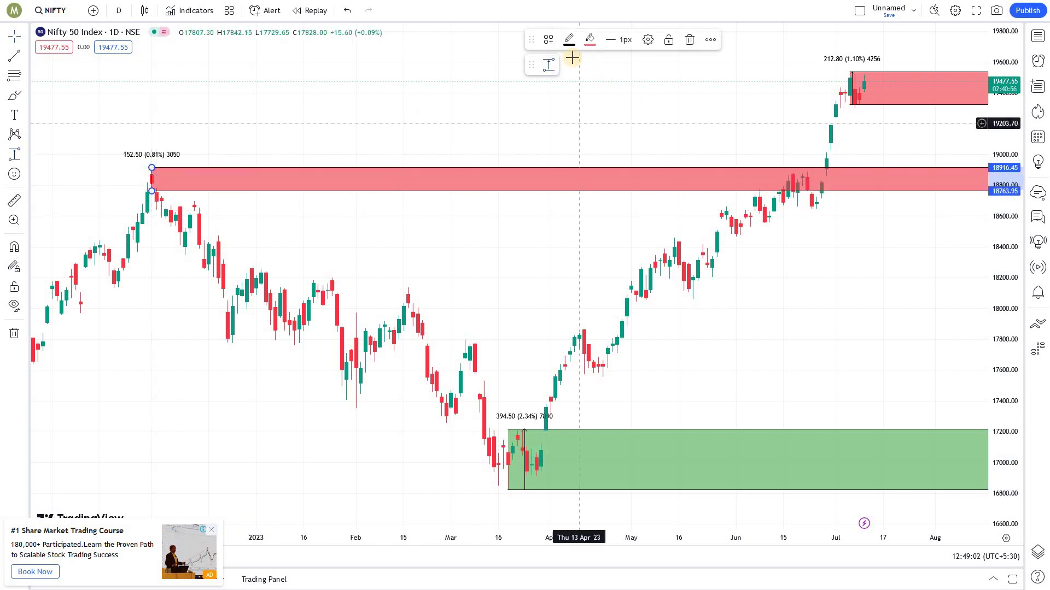
pyautogui.click(548, 39)
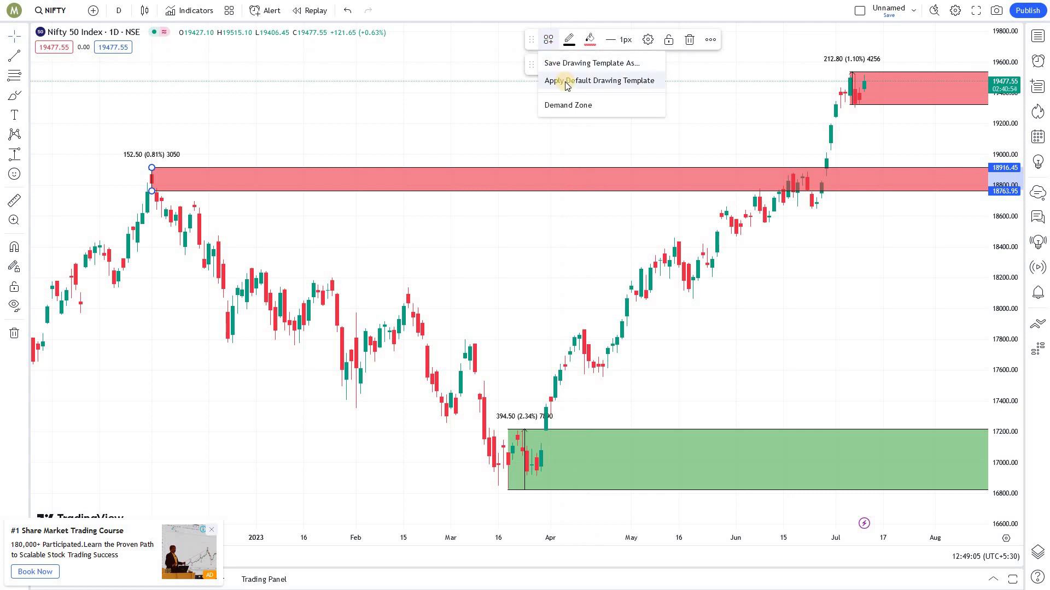
pyautogui.click(566, 105)
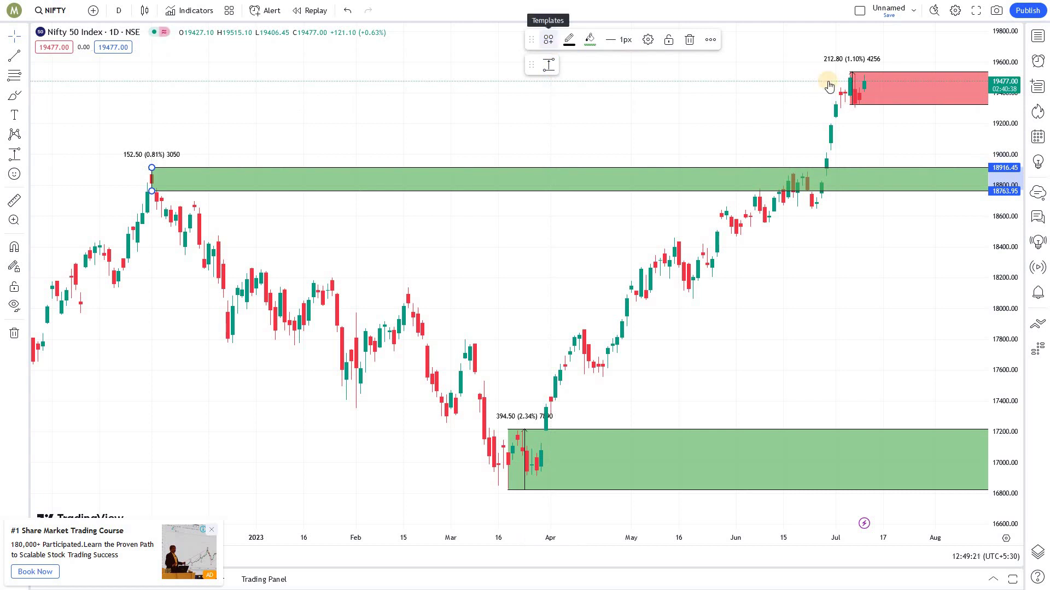
# - Save the July zone's style as drawing template 'Support Zone' and check it appears in the list
pyautogui.click(867, 79)
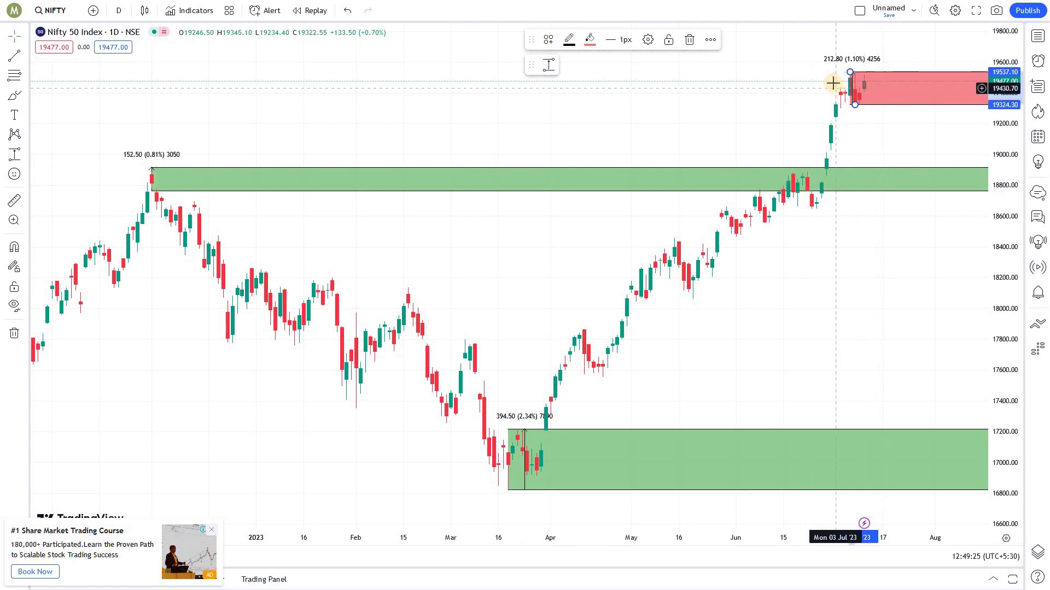
pyautogui.click(548, 39)
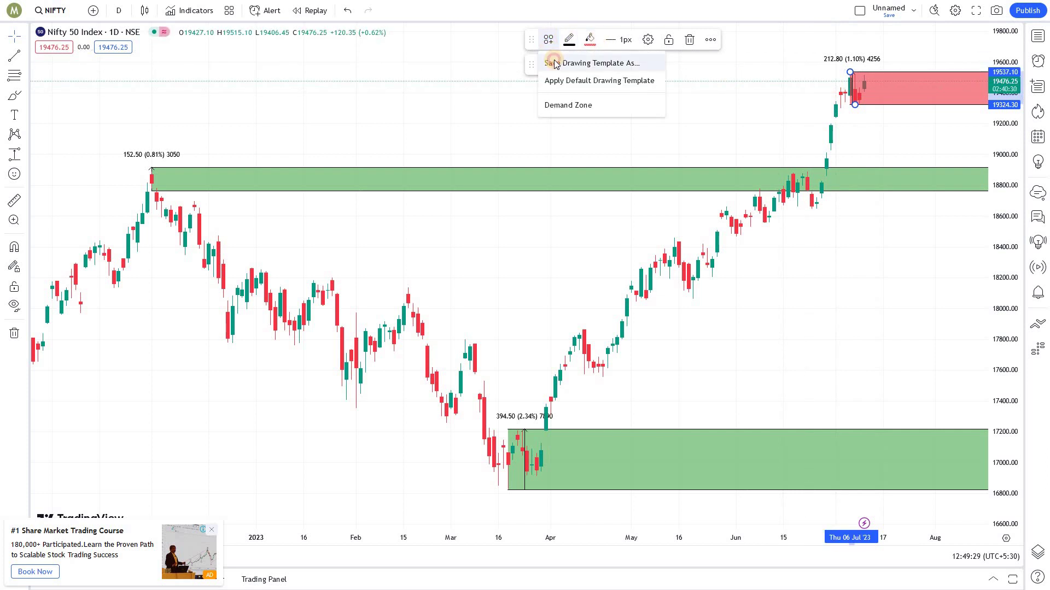
pyautogui.click(554, 63)
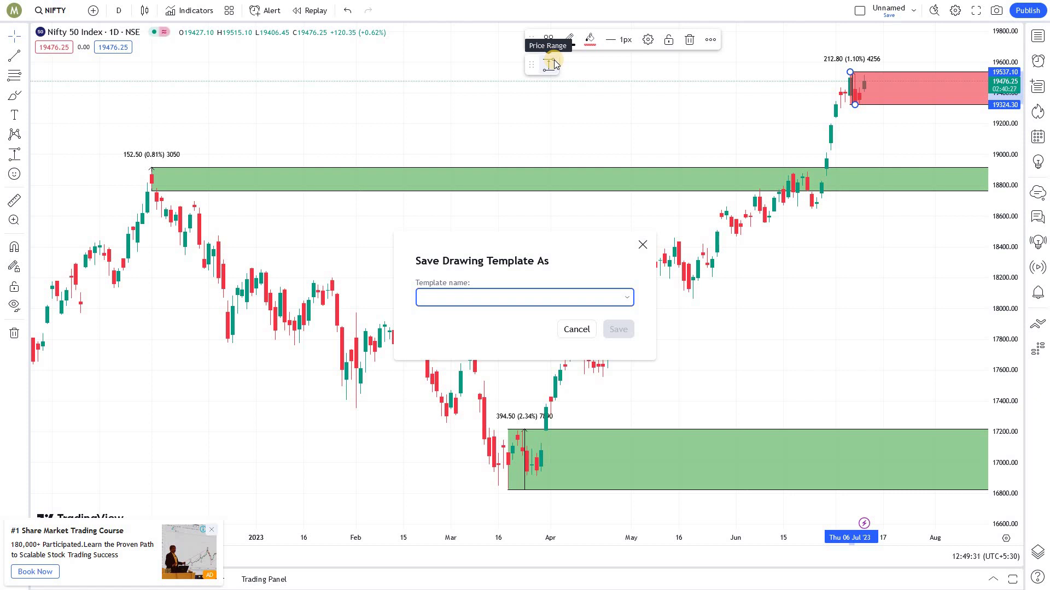
pyautogui.write('Support')
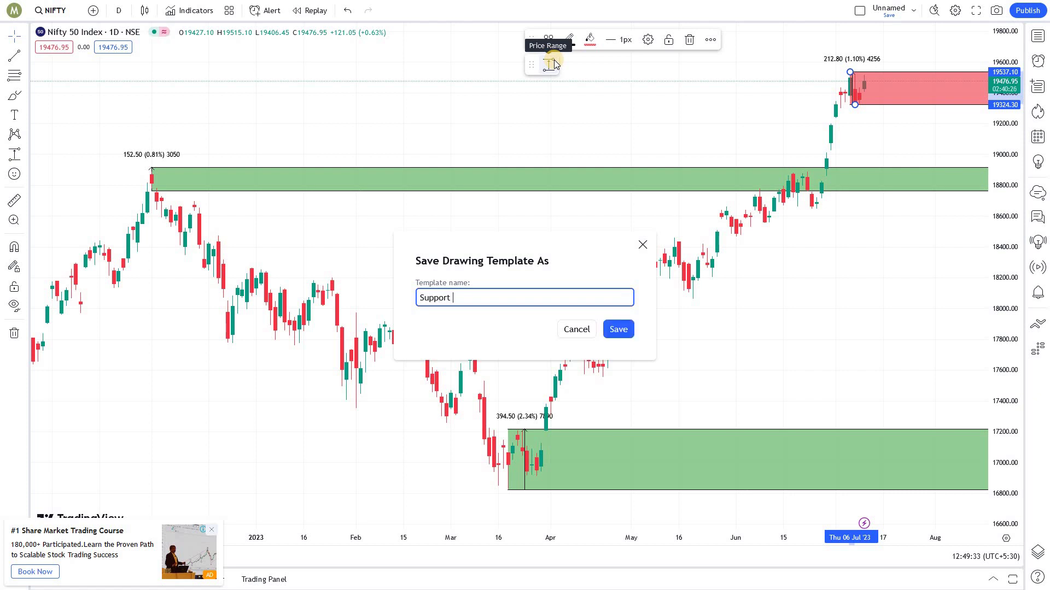
pyautogui.write(' Zone')
pyautogui.click(618, 330)
pyautogui.click(550, 41)
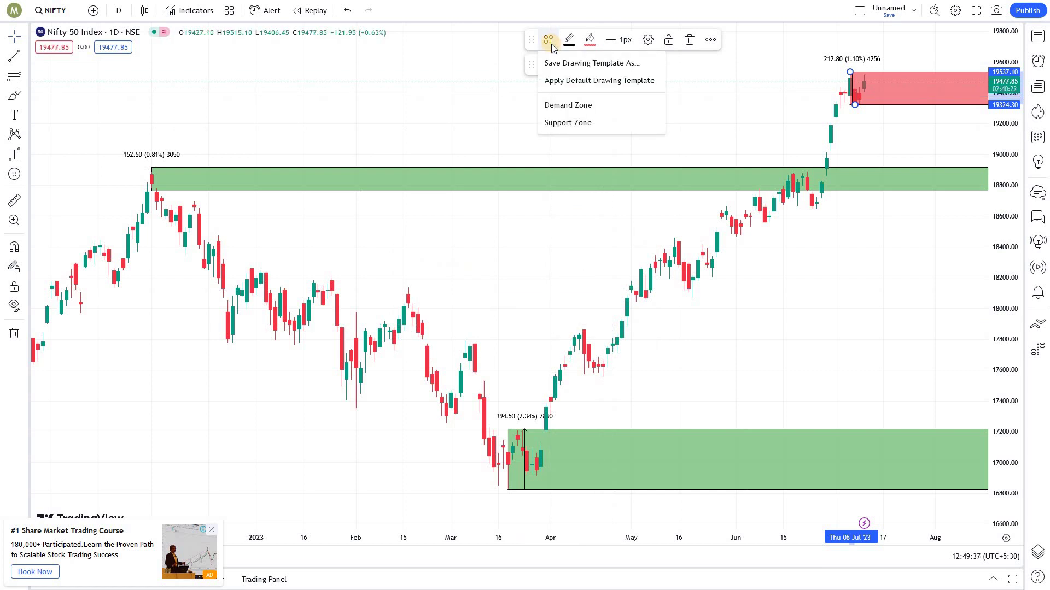
pyautogui.click(894, 171)
# - Delete all three zones and redraw one price range over the March lows (16802.65–17221.15)
pyautogui.press('Delete')
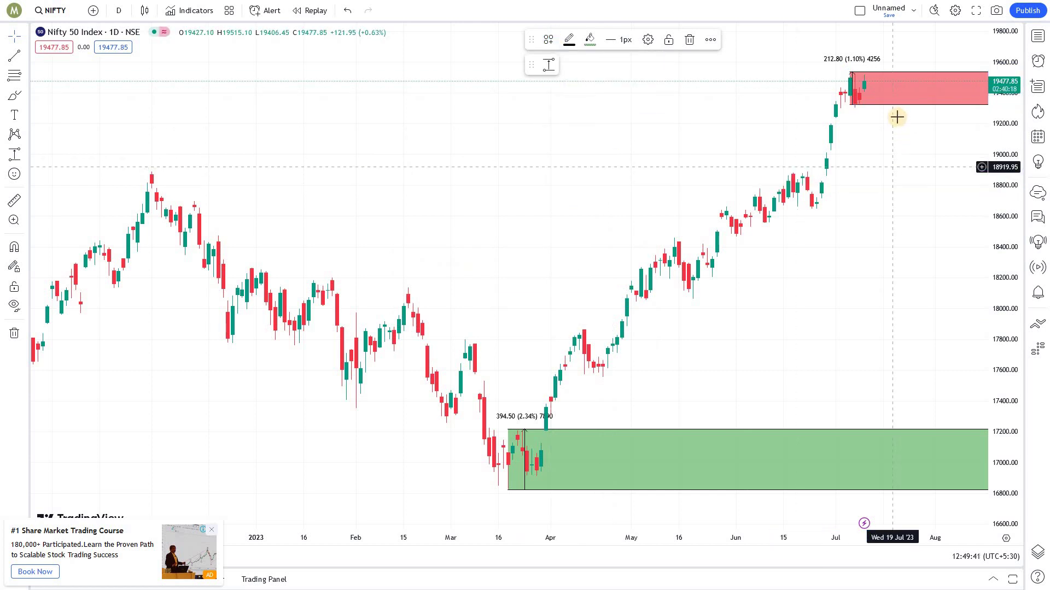
pyautogui.click(893, 105)
pyautogui.press('Delete')
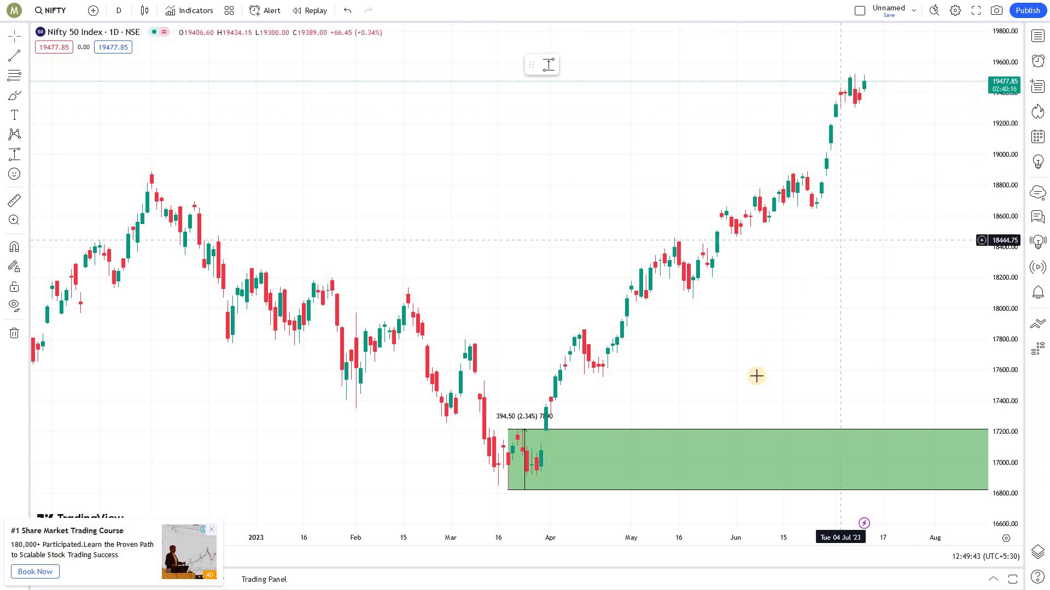
pyautogui.click(720, 430)
pyautogui.press('Delete')
pyautogui.click(549, 65)
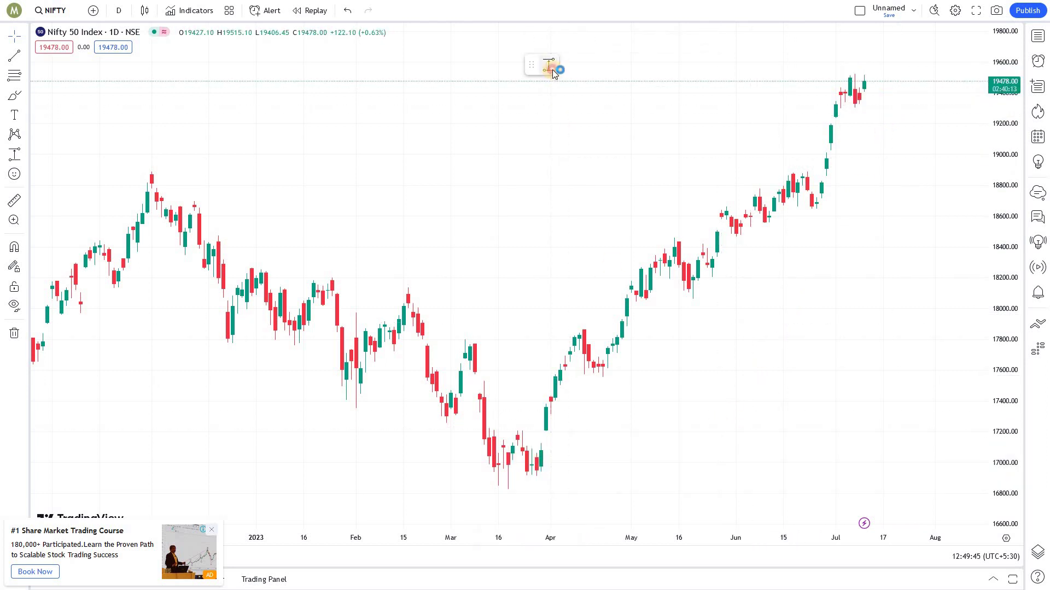
pyautogui.moveTo(507, 493)
pyautogui.mouseDown()
pyautogui.moveTo(527, 457)
pyautogui.moveTo(522, 430)
pyautogui.mouseUp()
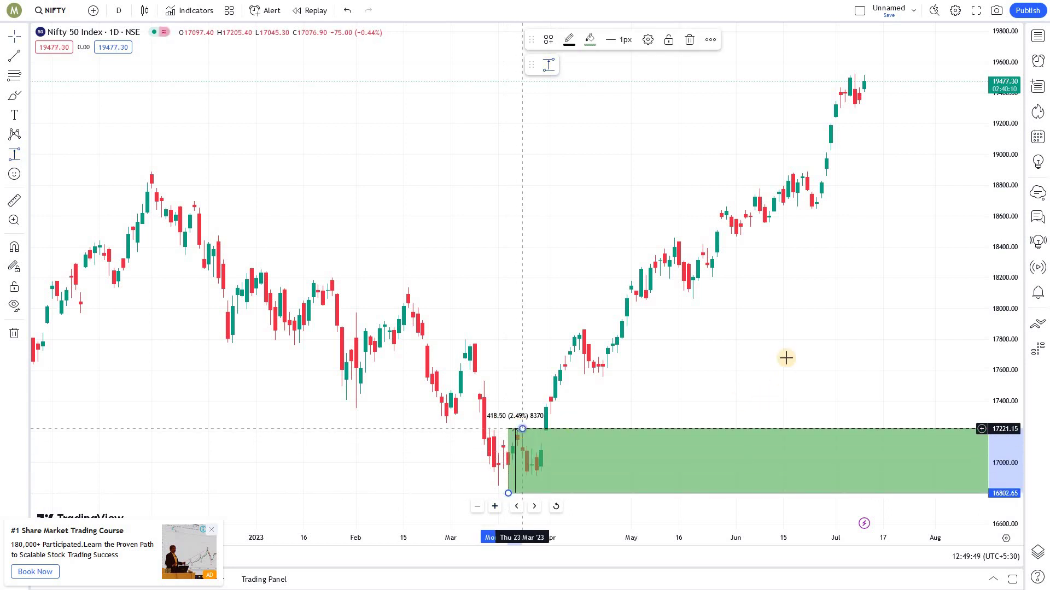
# - Style the March zone as Demand Zone; add a July-highs range (19288.80–19512.25) styled Support Zone
pyautogui.click(548, 40)
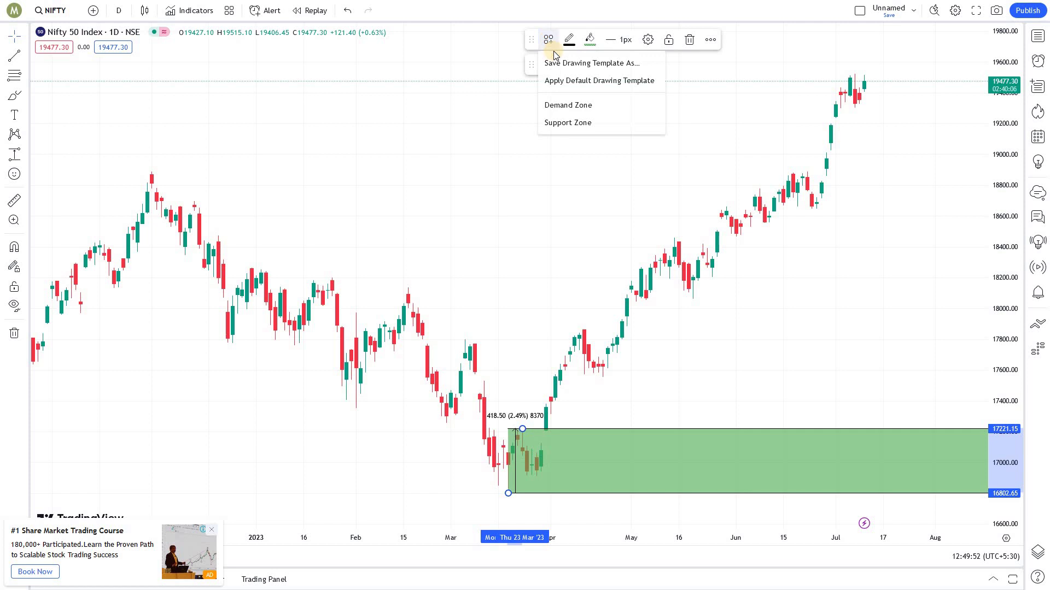
pyautogui.click(567, 107)
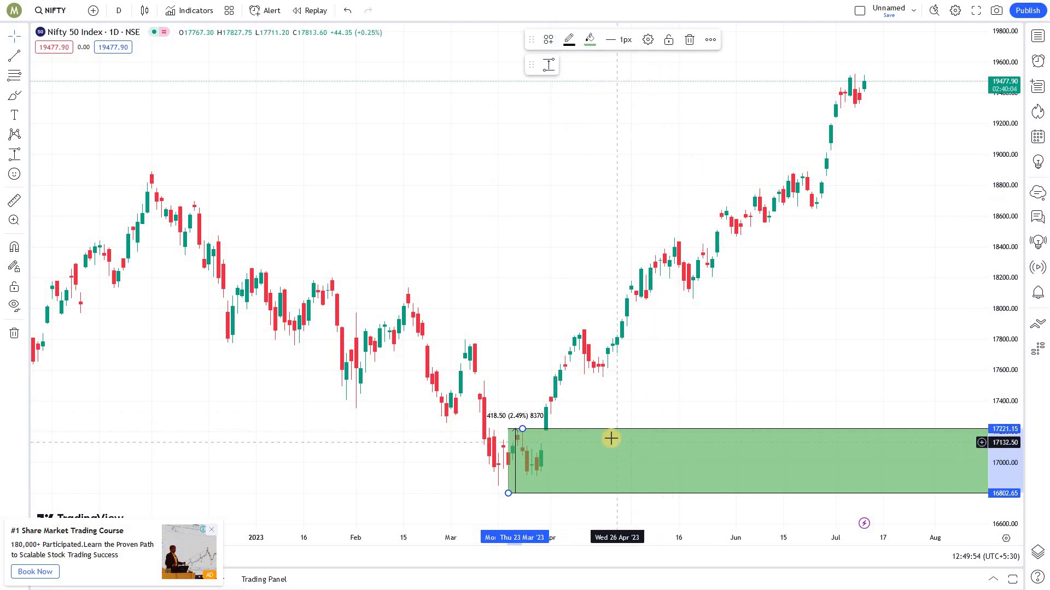
pyautogui.click(550, 66)
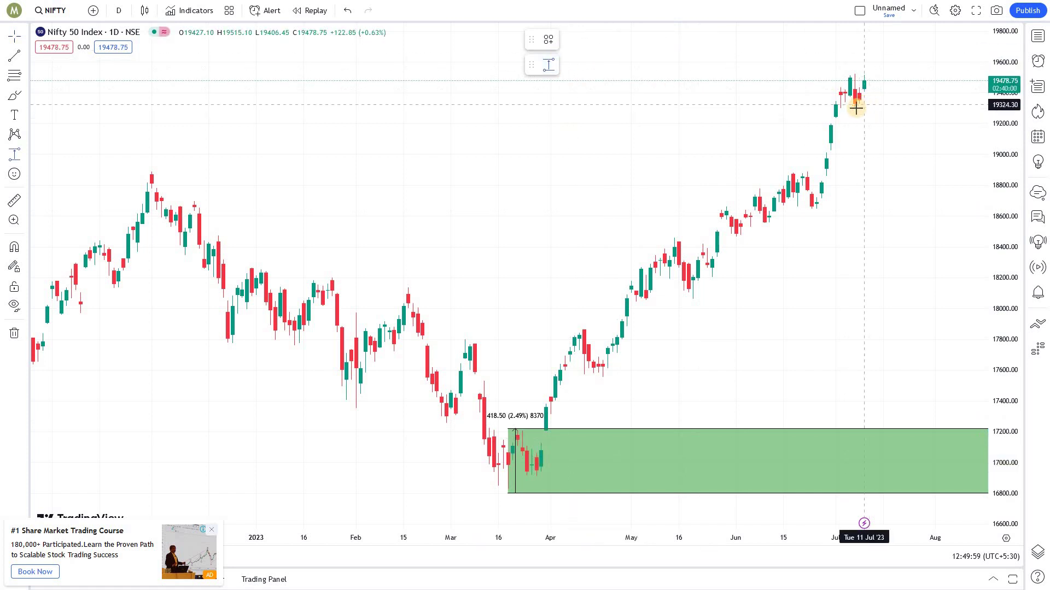
pyautogui.click(855, 109)
pyautogui.click(851, 75)
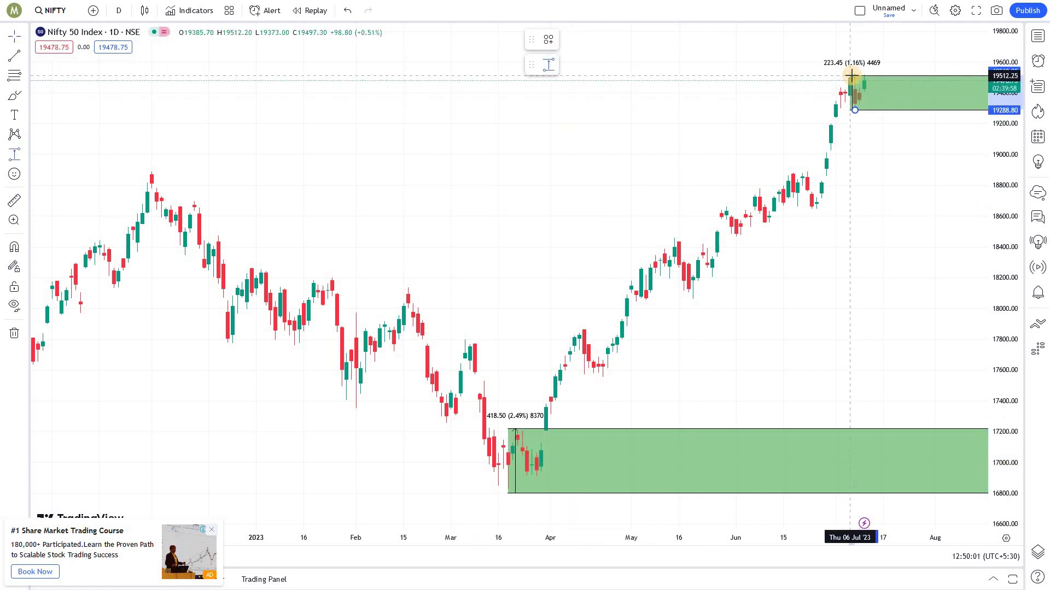
pyautogui.click(548, 41)
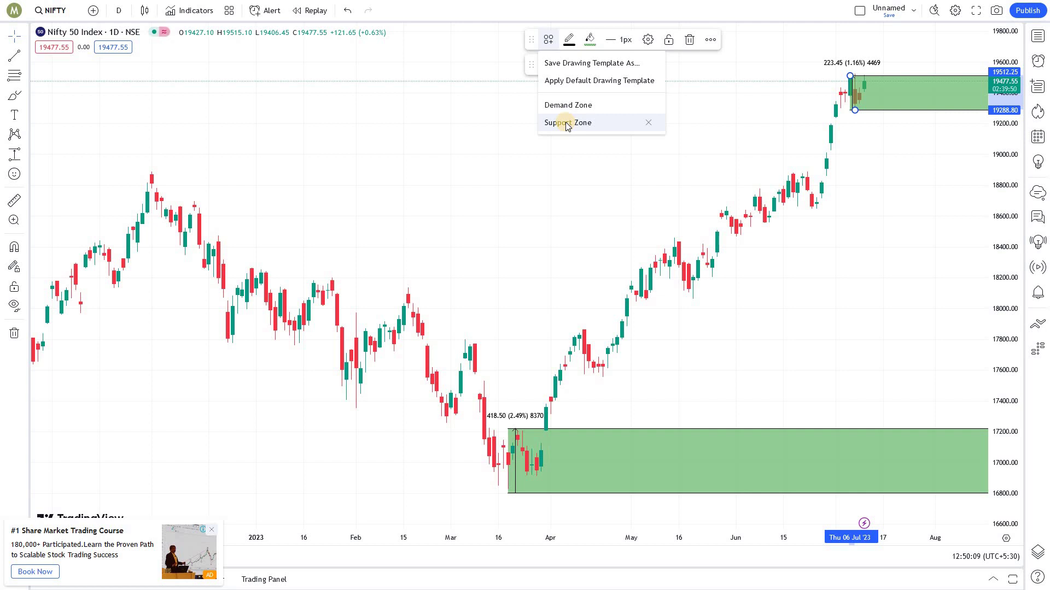
pyautogui.click(567, 123)
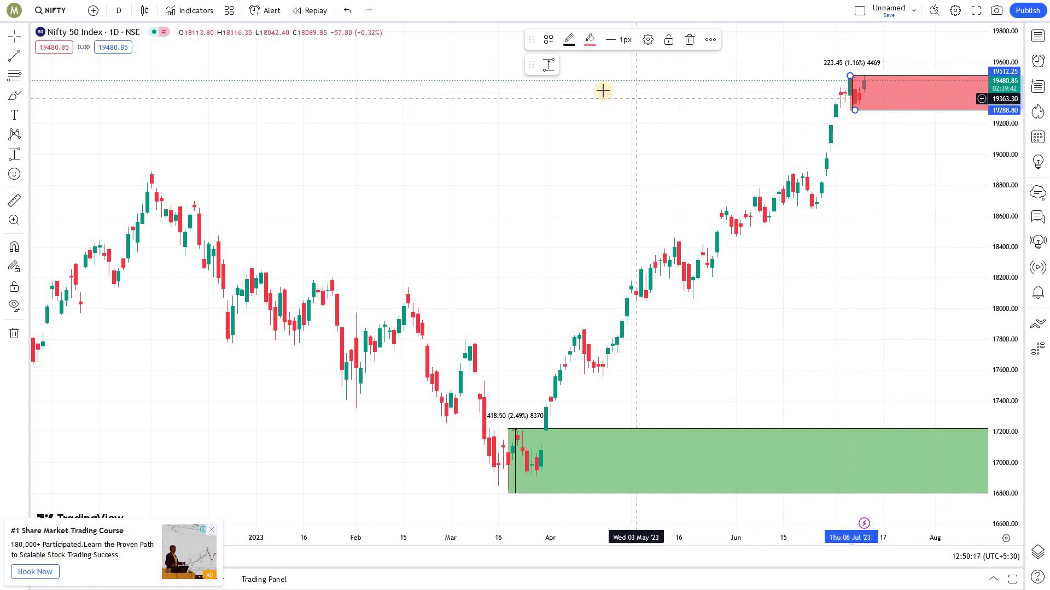
# - Save the red July zone's style as the drawing template 'Supply Zone'
pyautogui.click(549, 43)
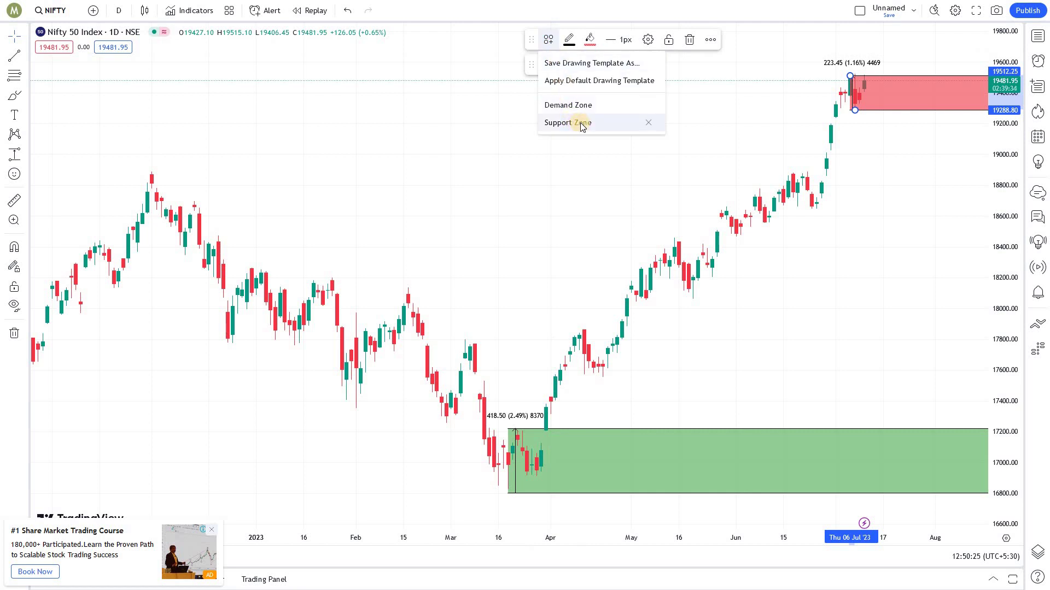
pyautogui.click(581, 63)
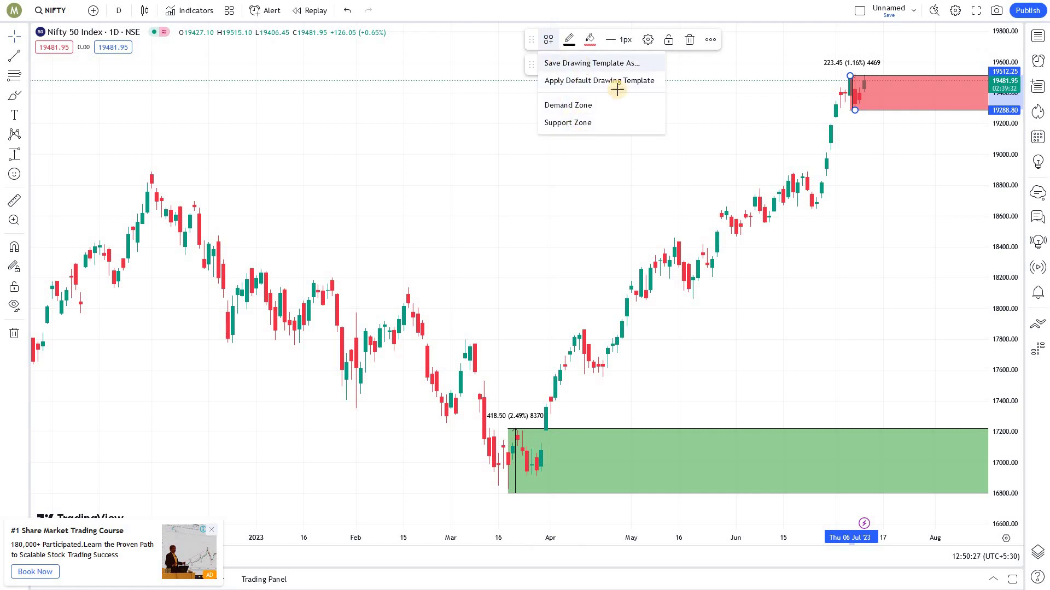
pyautogui.write('Supply Zone')
pyautogui.click(618, 329)
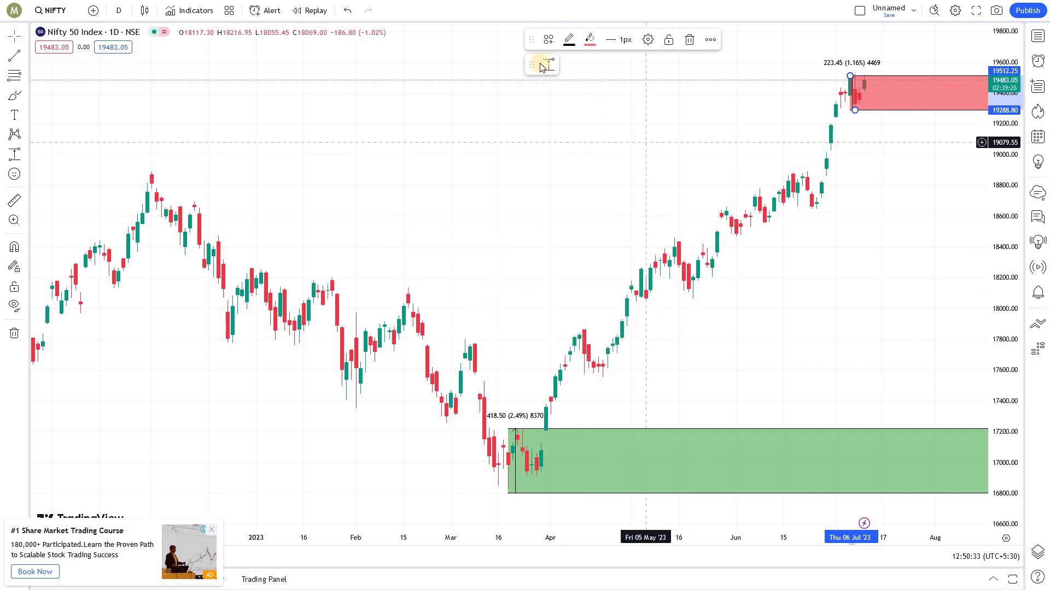
# - Delete the Support Zone template from the saved drawing templates
pyautogui.click(549, 39)
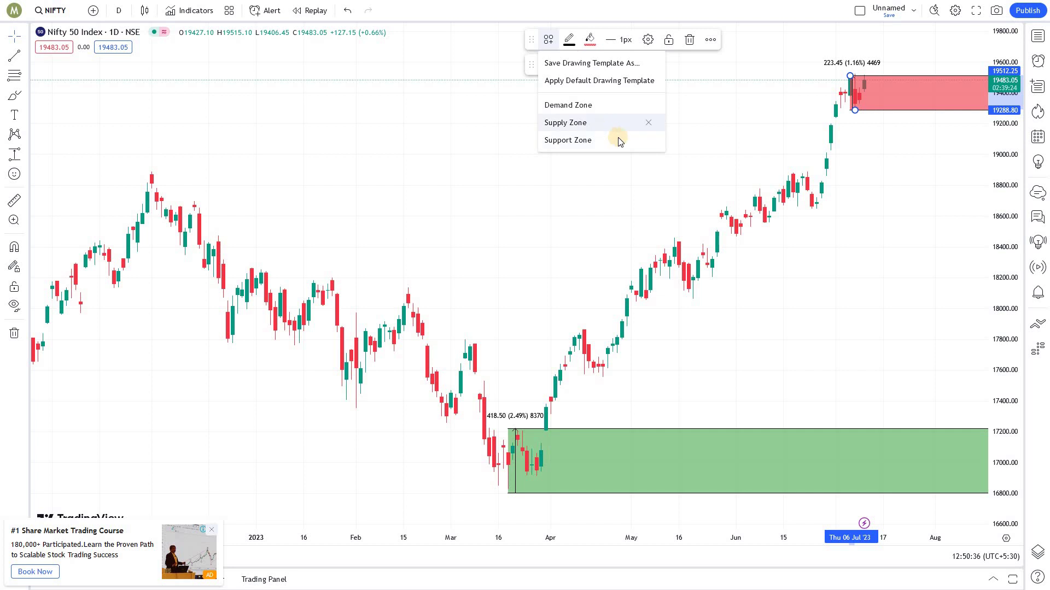
pyautogui.click(646, 138)
pyautogui.click(624, 325)
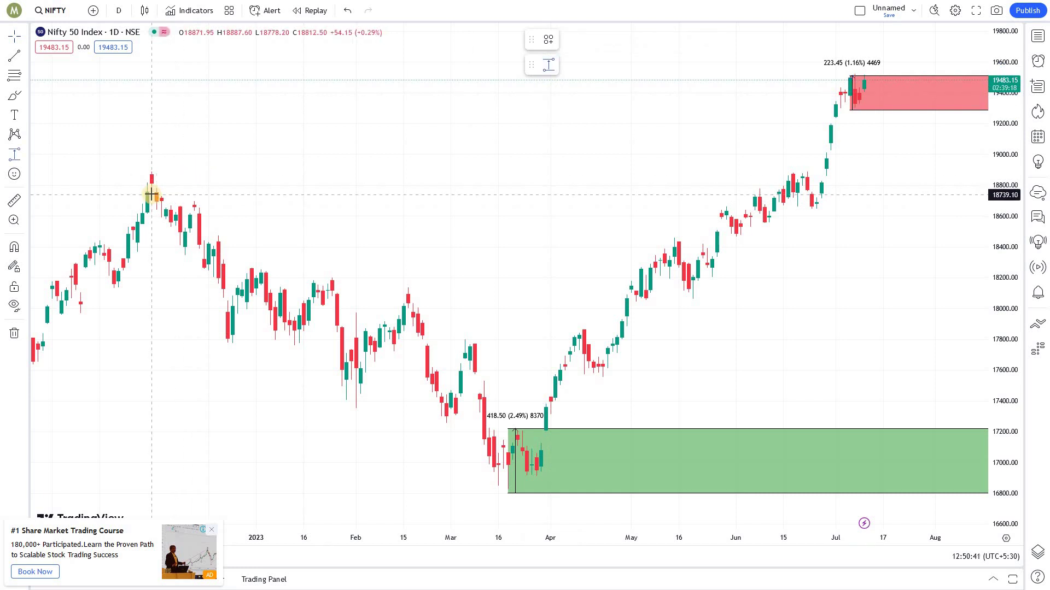
# - Draw a price range across the January high, about 18746.20–18895.15
pyautogui.moveTo(152, 176); pyautogui.dragTo(146, 171)
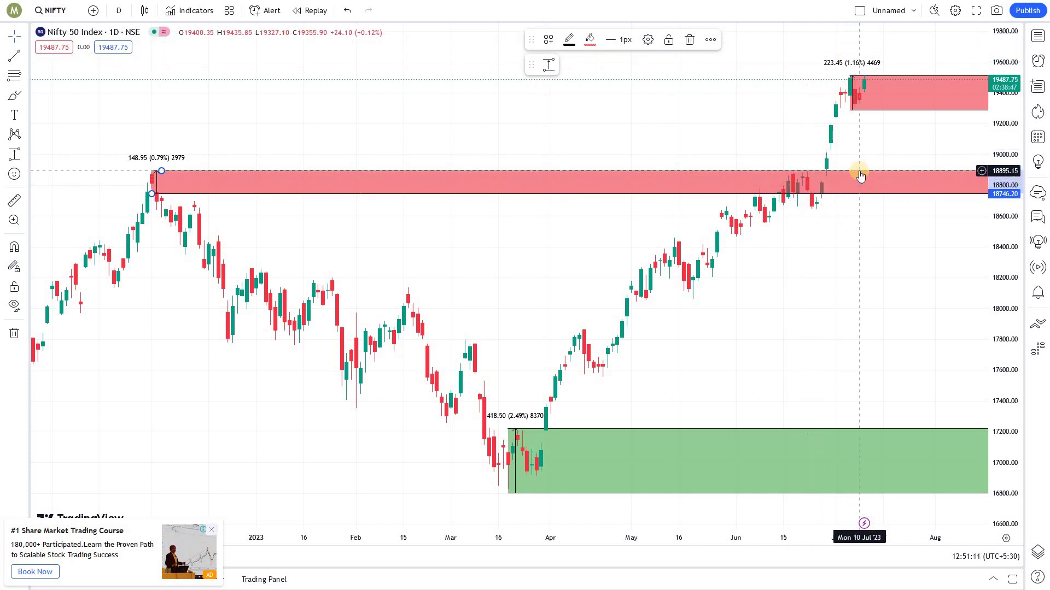
pyautogui.click(548, 40)
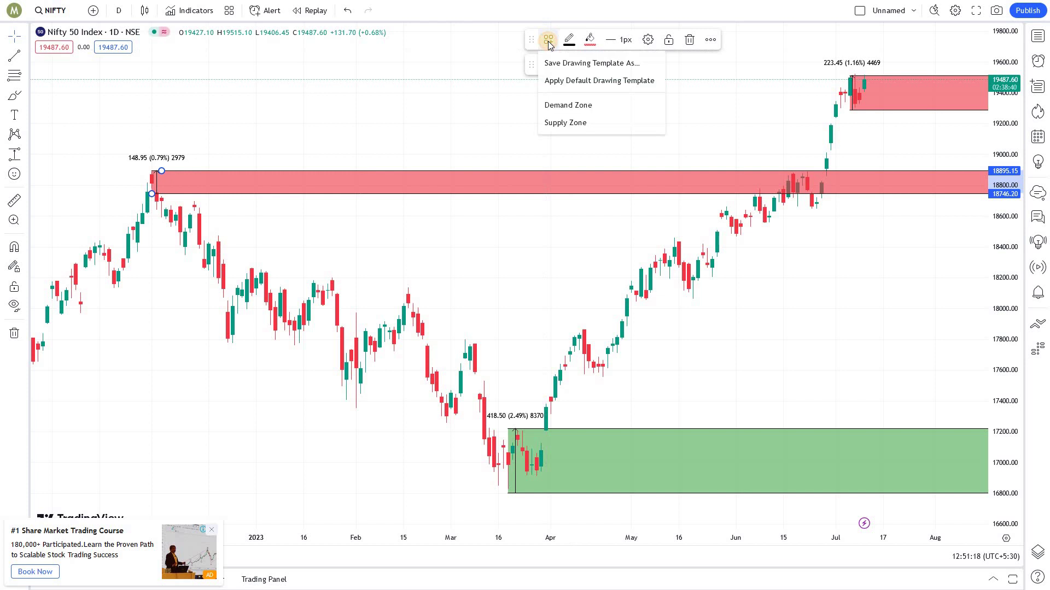
# - Apply the Demand Zone template to the January-high zone, then close the template list
pyautogui.click(563, 109)
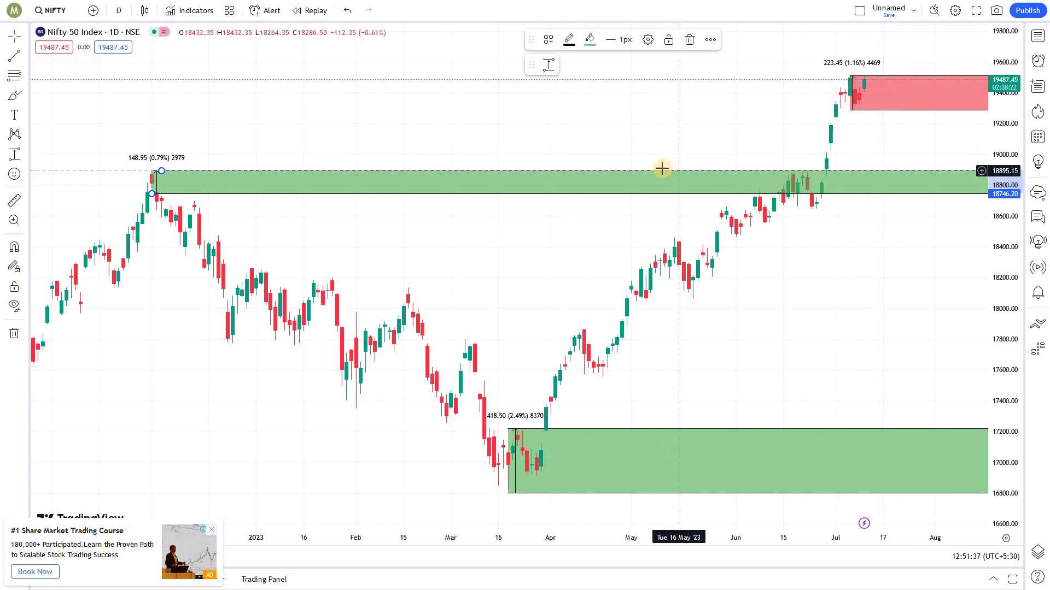
pyautogui.click(548, 41)
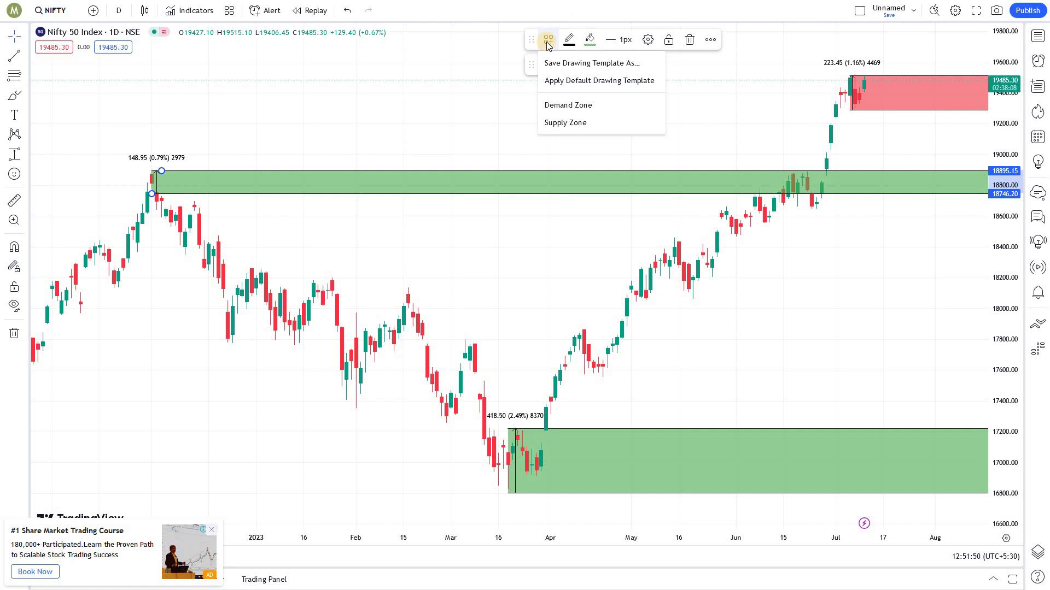
pyautogui.click(548, 42)
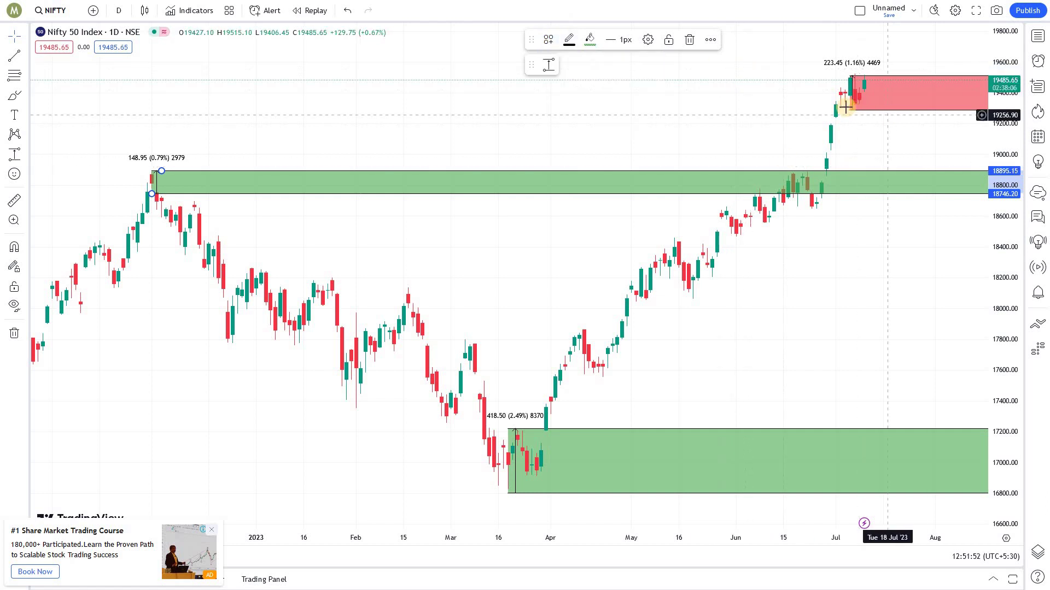